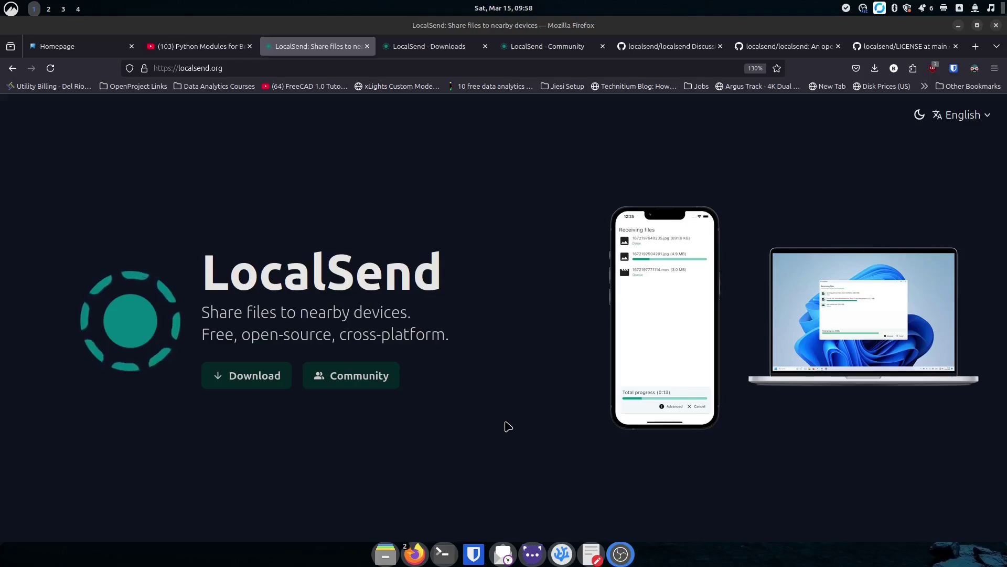
# Open the LocalSend Downloads page and examine the Linux binaries and package manager install commands
pyautogui.click(429, 47)
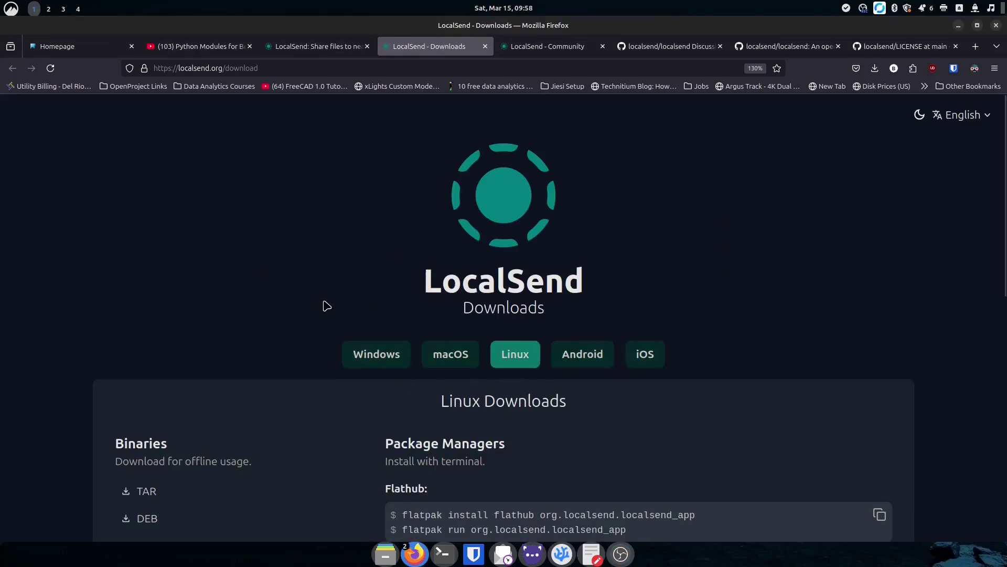
pyautogui.scroll(-5, 307, 304)
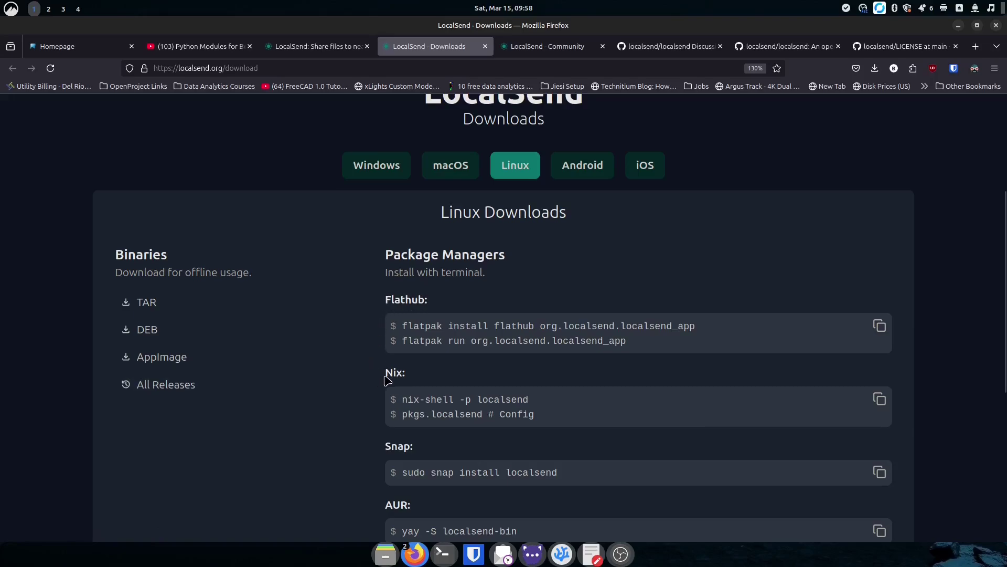
pyautogui.scroll(-1, 372, 404)
pyautogui.scroll(-1, 372, 404)
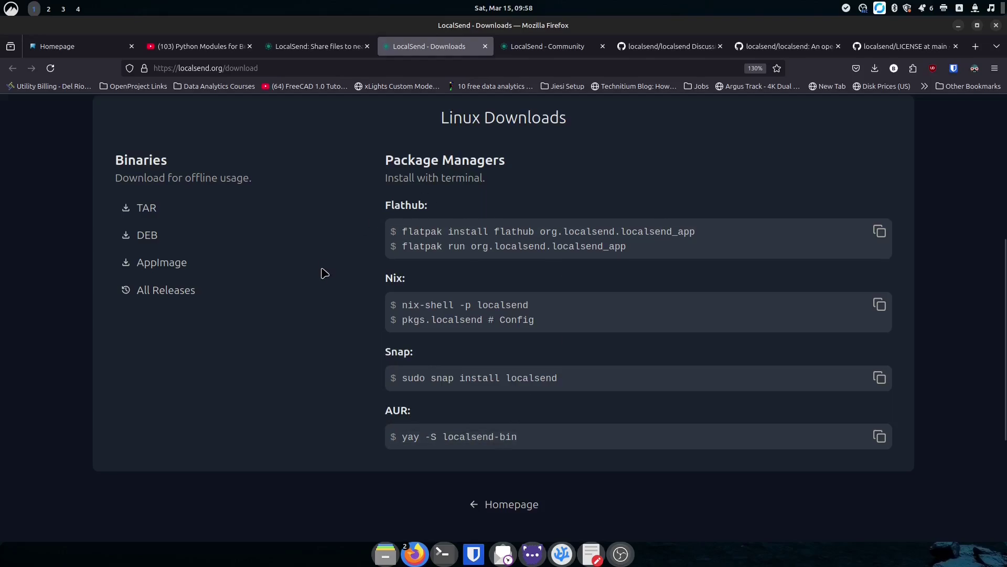
pyautogui.scroll(2, 307, 436)
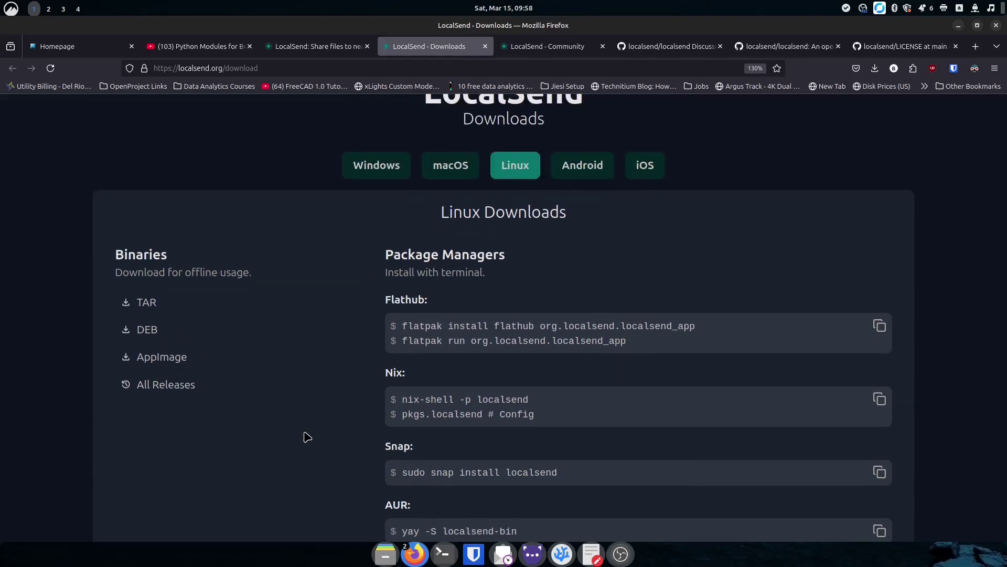
# Examine the macOS, Windows, Android and iOS download options, and return to the Linux downloads
pyautogui.click(447, 168)
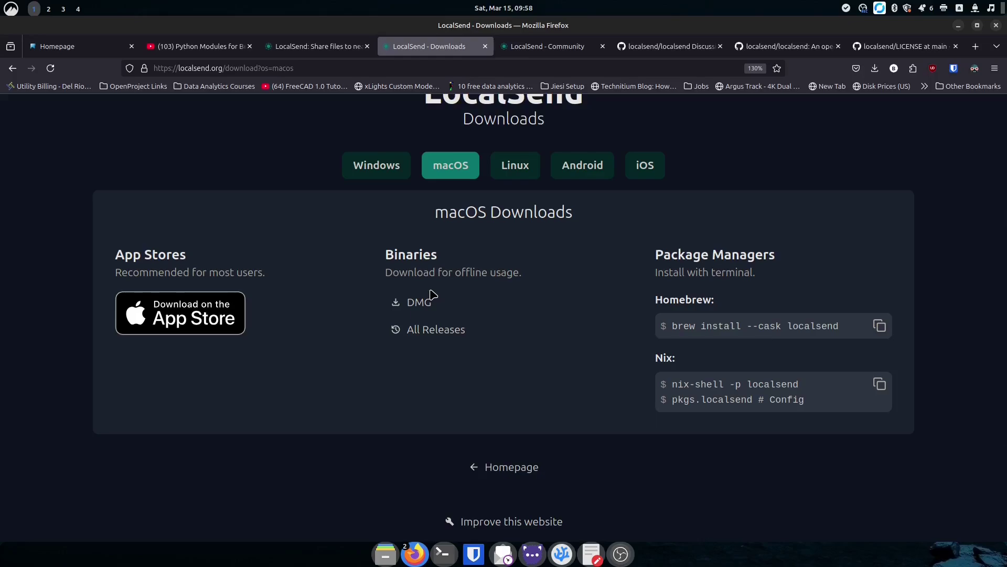
pyautogui.click(355, 177)
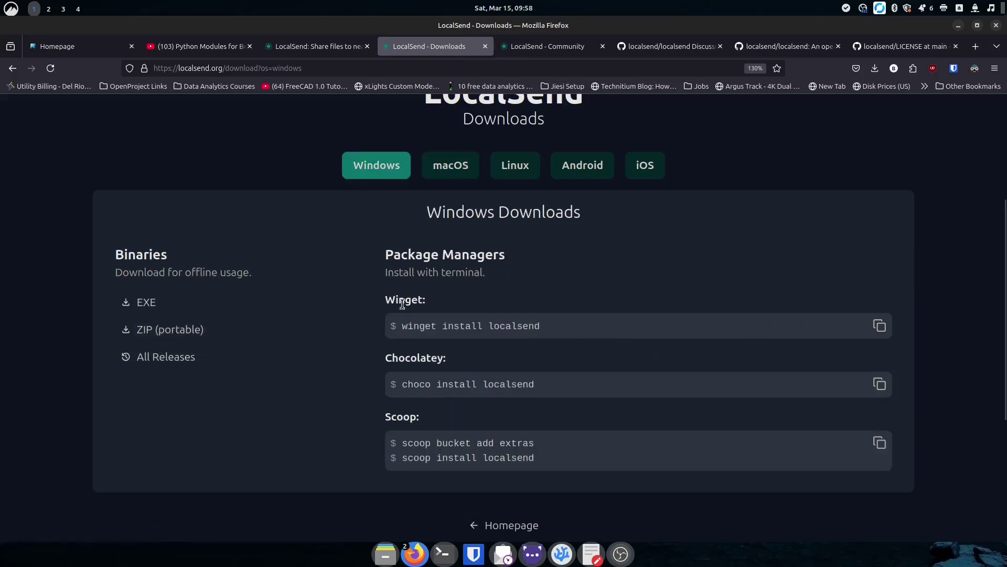
pyautogui.scroll(-2, 377, 340)
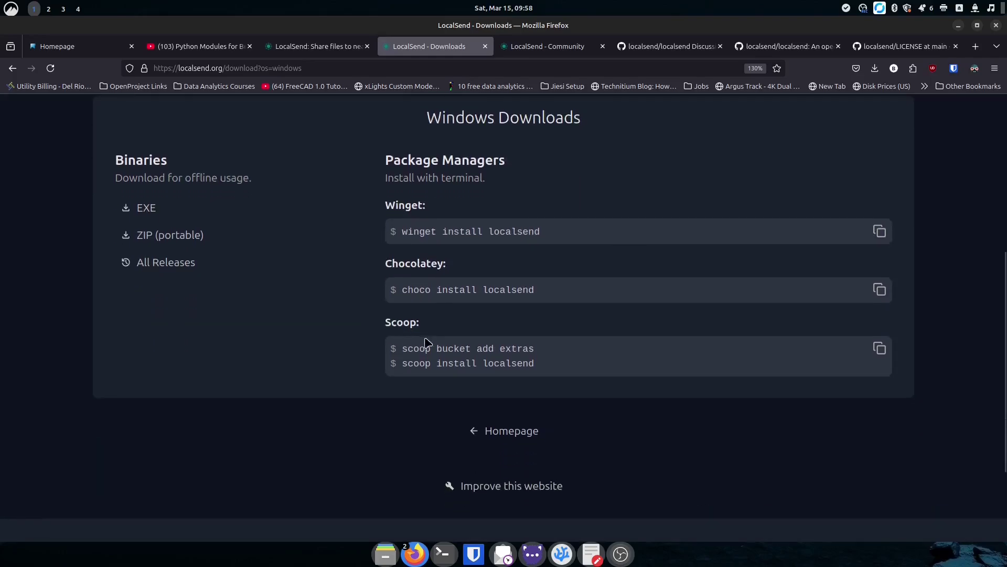
pyautogui.scroll(3, 408, 340)
pyautogui.scroll(-1, 362, 336)
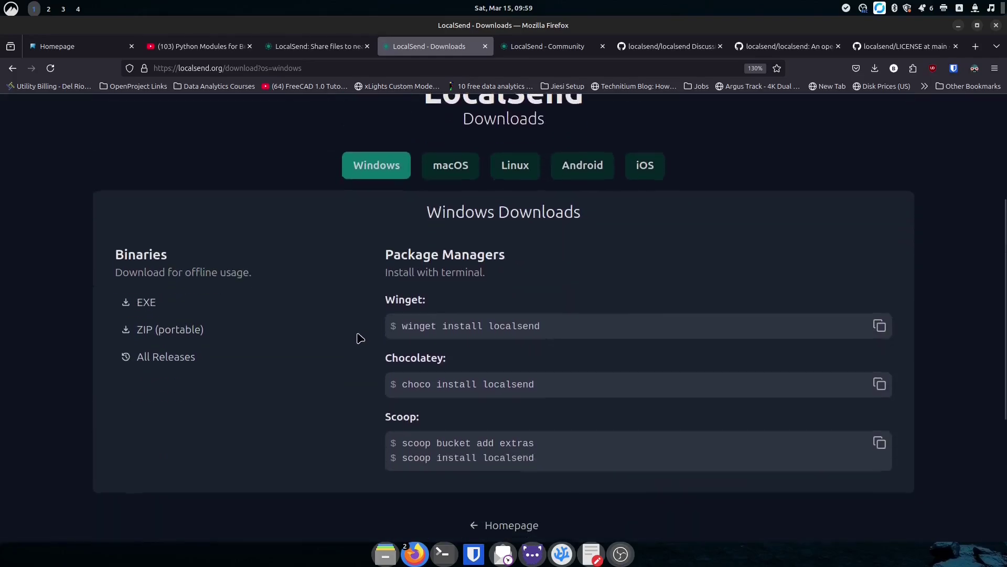
pyautogui.click(573, 177)
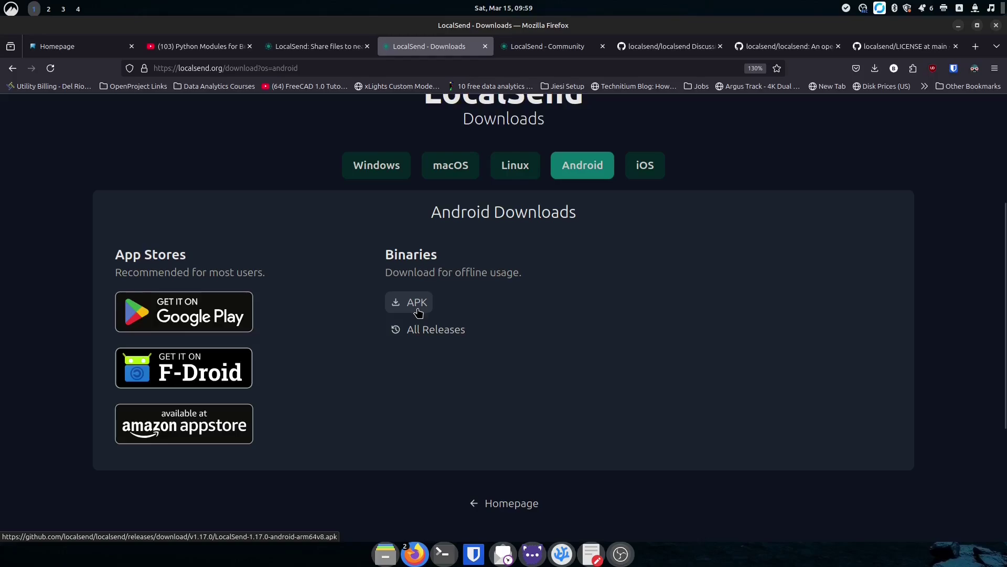
pyautogui.click(646, 172)
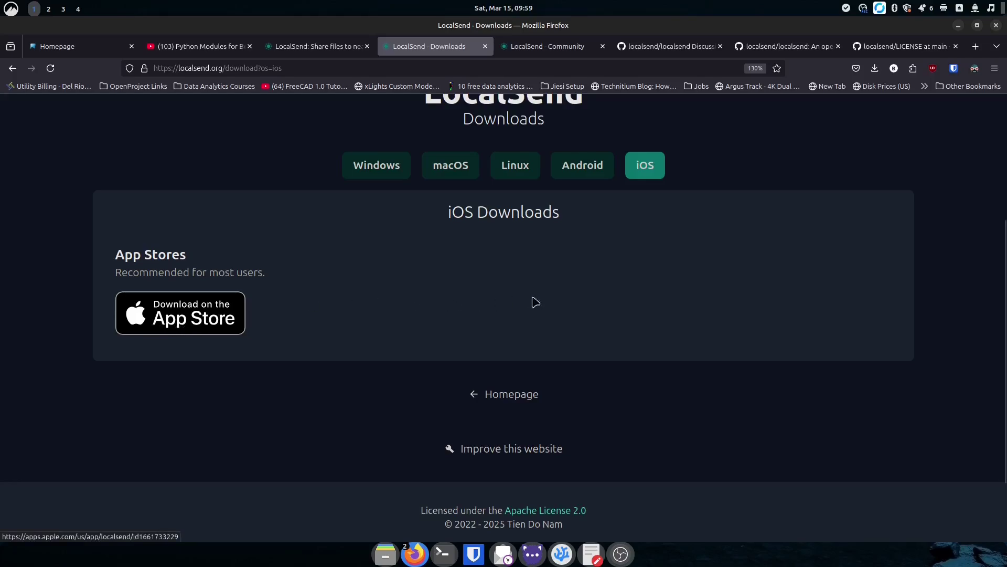
pyautogui.click(388, 179)
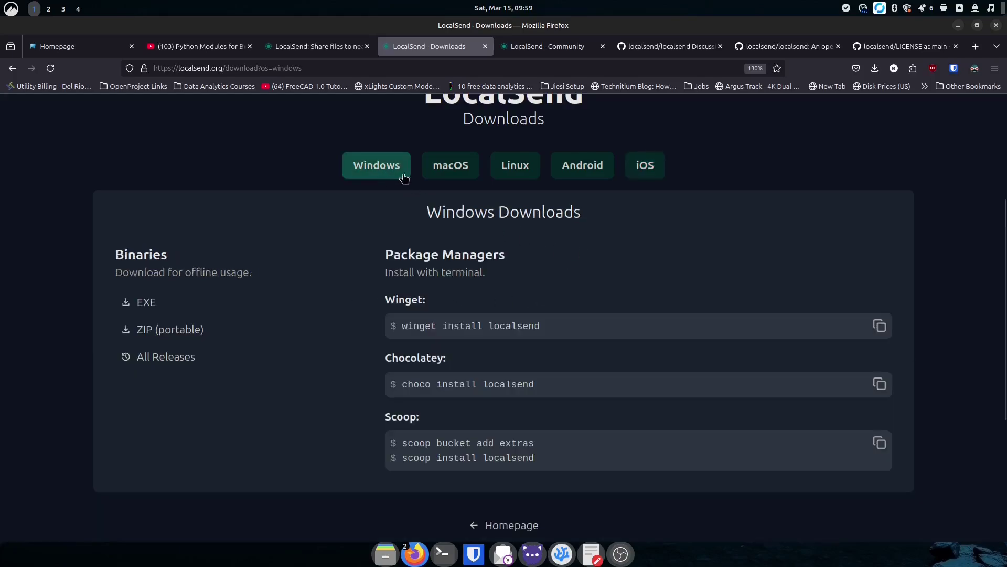
pyautogui.click(537, 178)
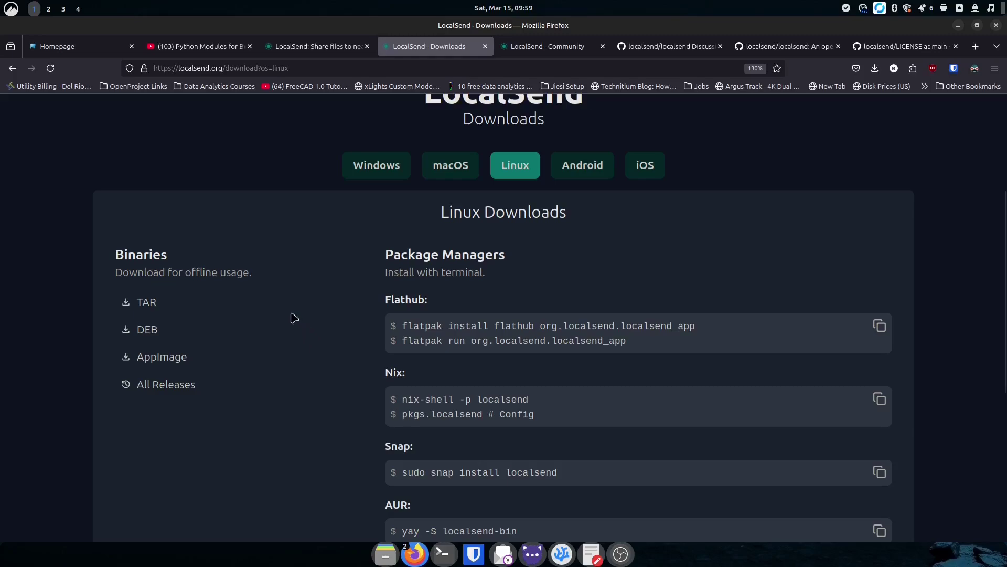
# Find localsend in Software Manager, install the Flathub Flatpak with its additional changes, and close Software Manager
pyautogui.press('super')
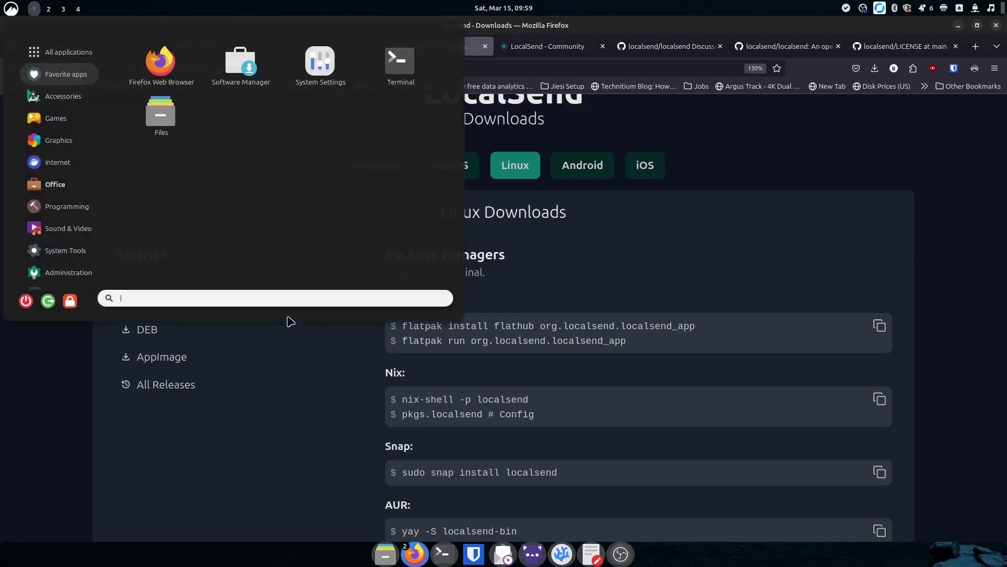
pyautogui.click(251, 81)
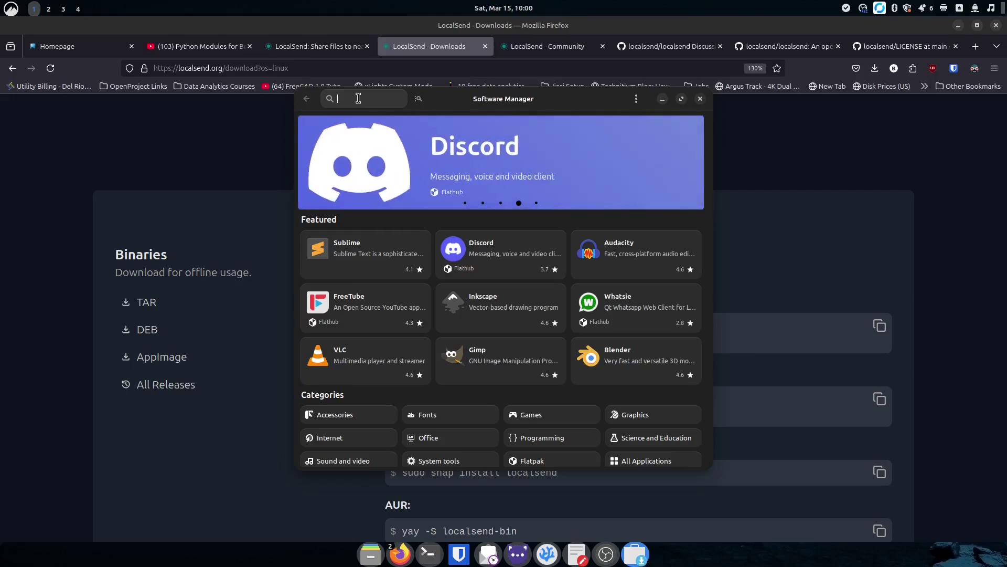
pyautogui.write('localsend')
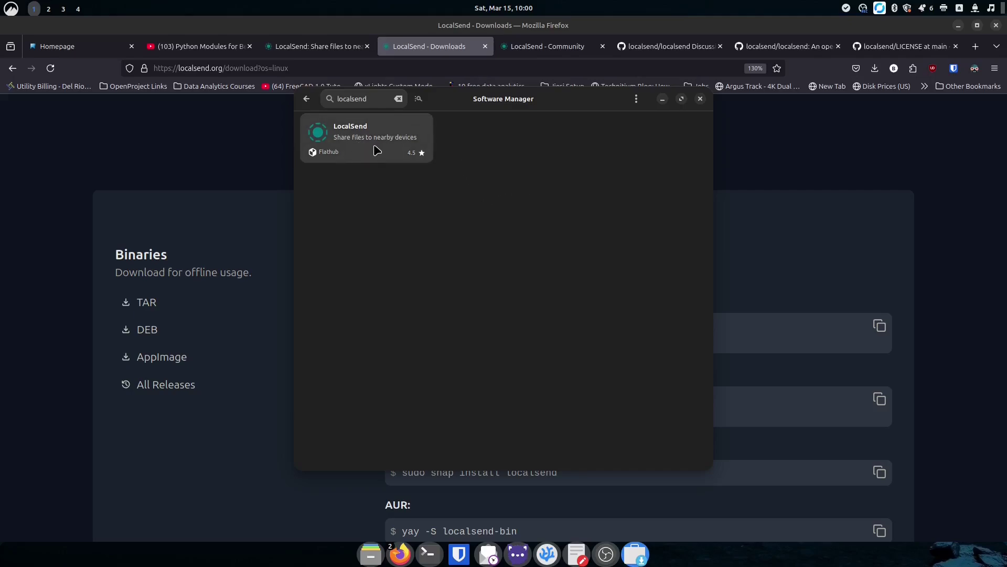
pyautogui.click(380, 147)
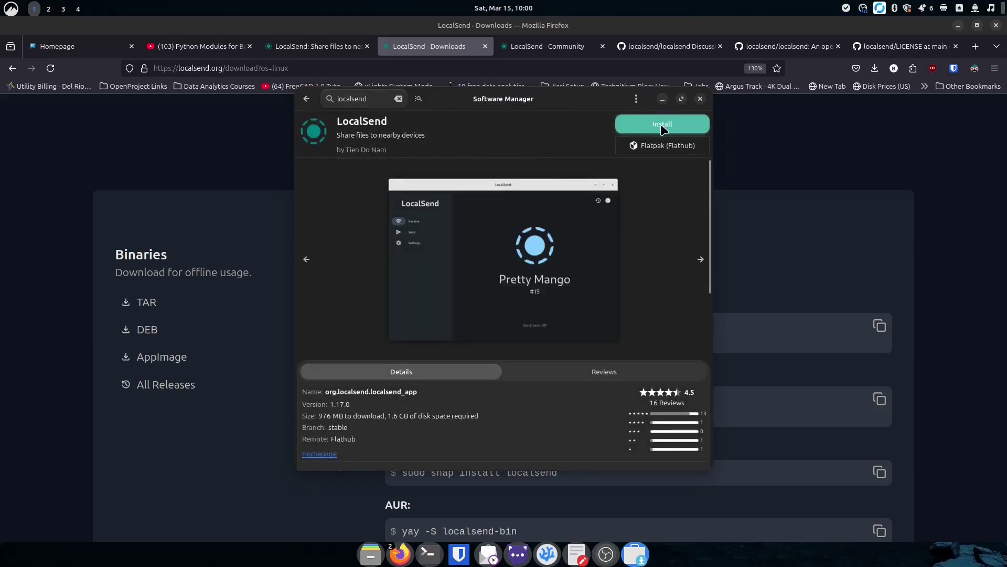
pyautogui.click(674, 126)
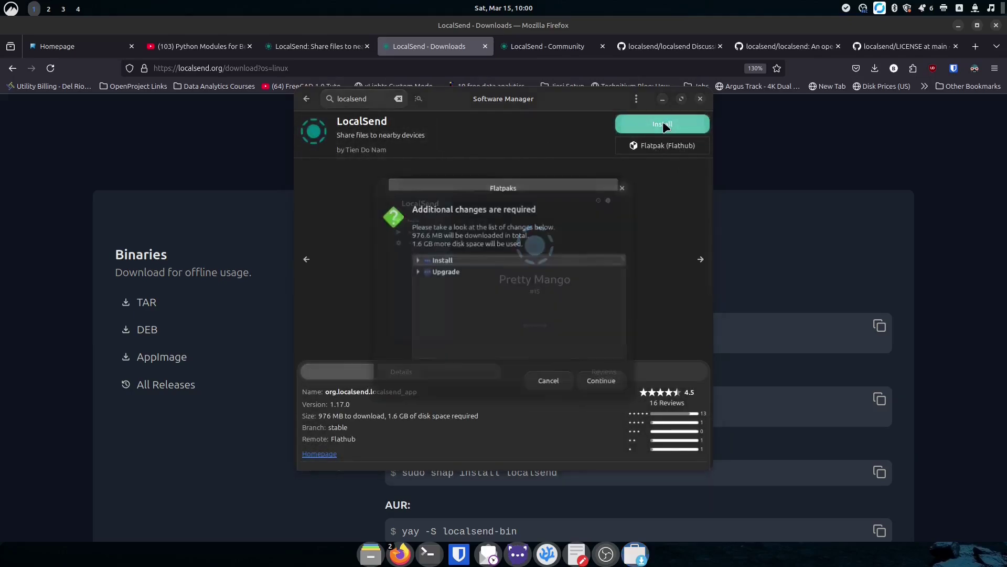
pyautogui.click(603, 382)
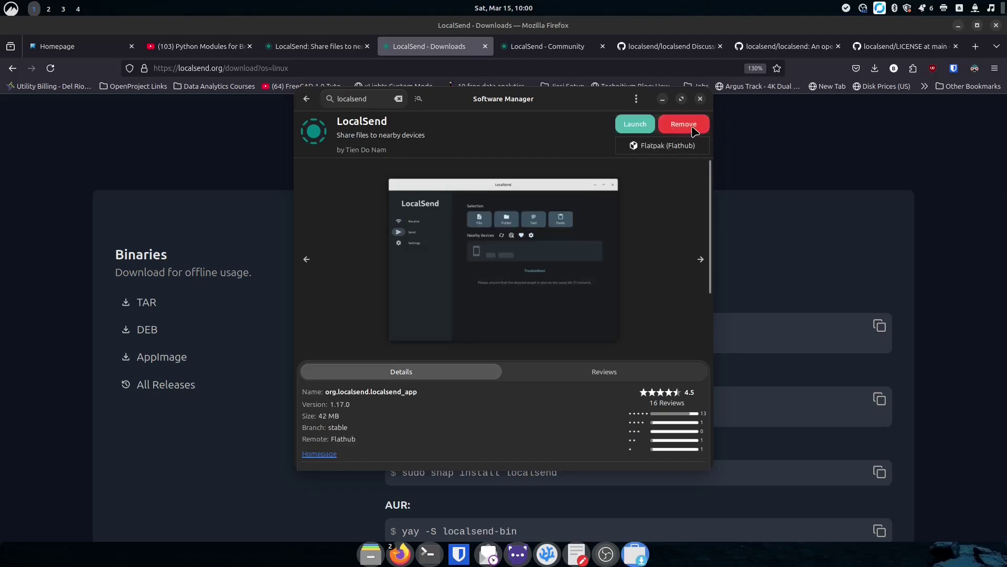
pyautogui.click(701, 99)
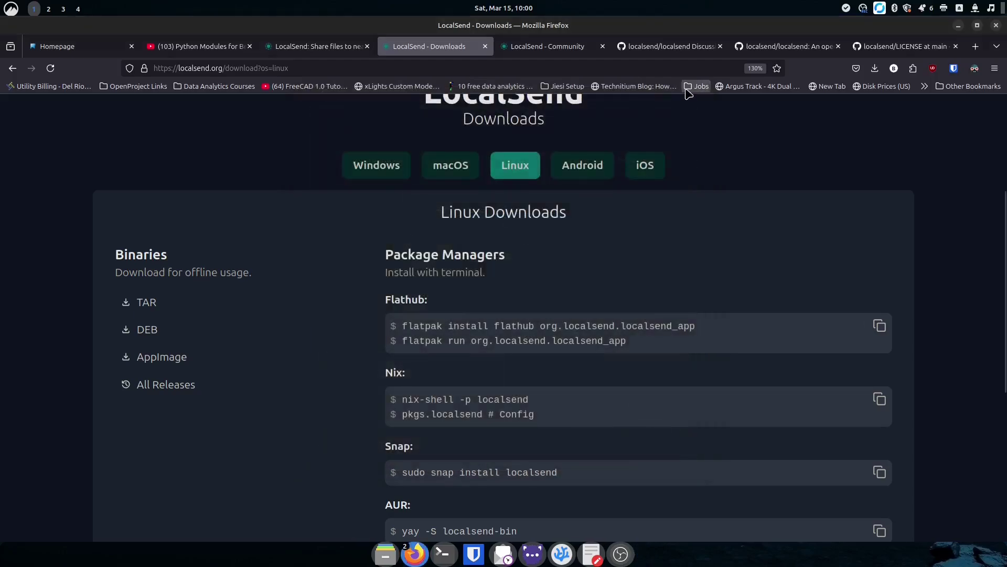
# Launch LocalSend, reposition its window, and view the Settings page before returning to the Receive page
pyautogui.press('super')
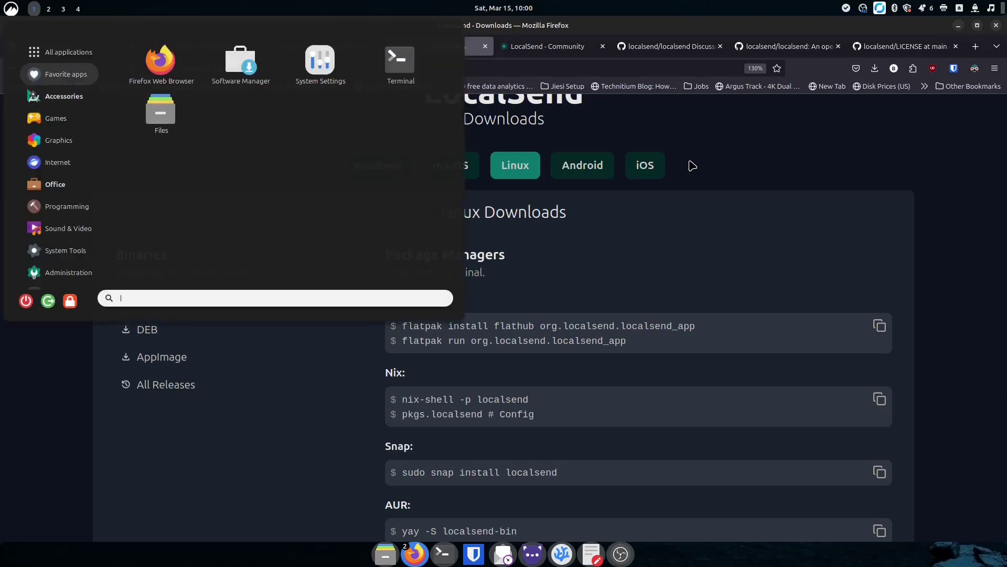
pyautogui.write('local')
pyautogui.press('Return')
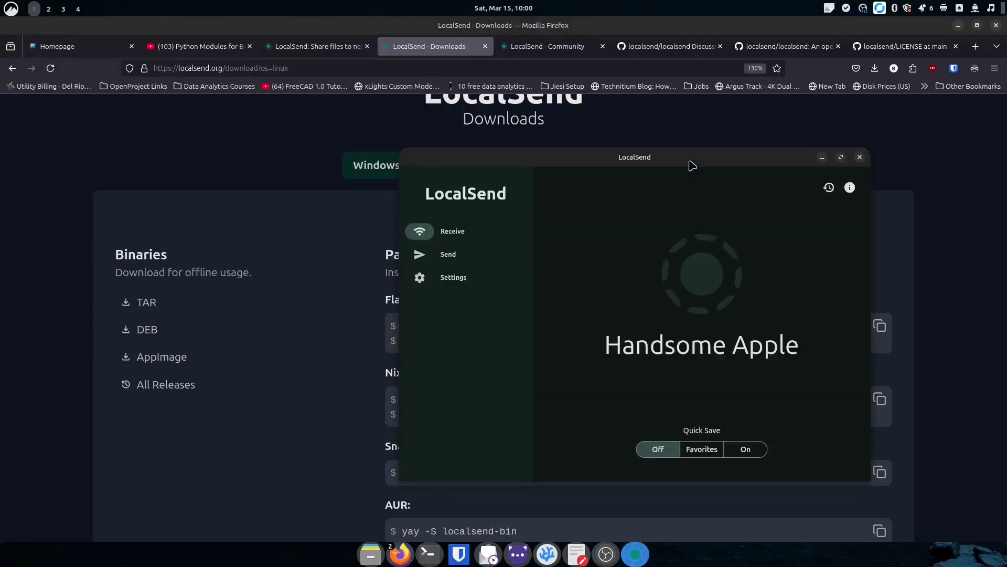
pyautogui.moveTo(699, 160); pyautogui.dragTo(519, 123)
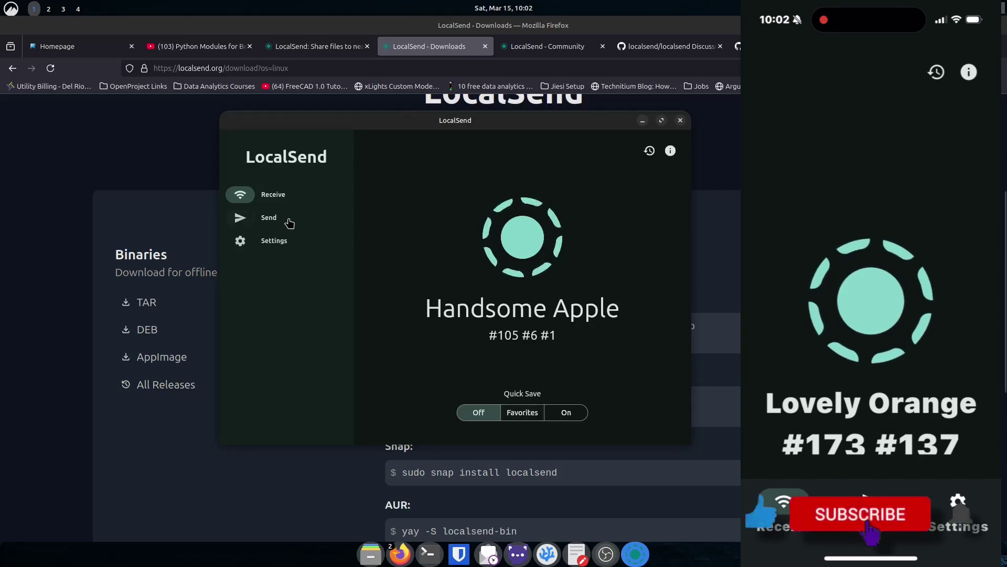
pyautogui.click(277, 241)
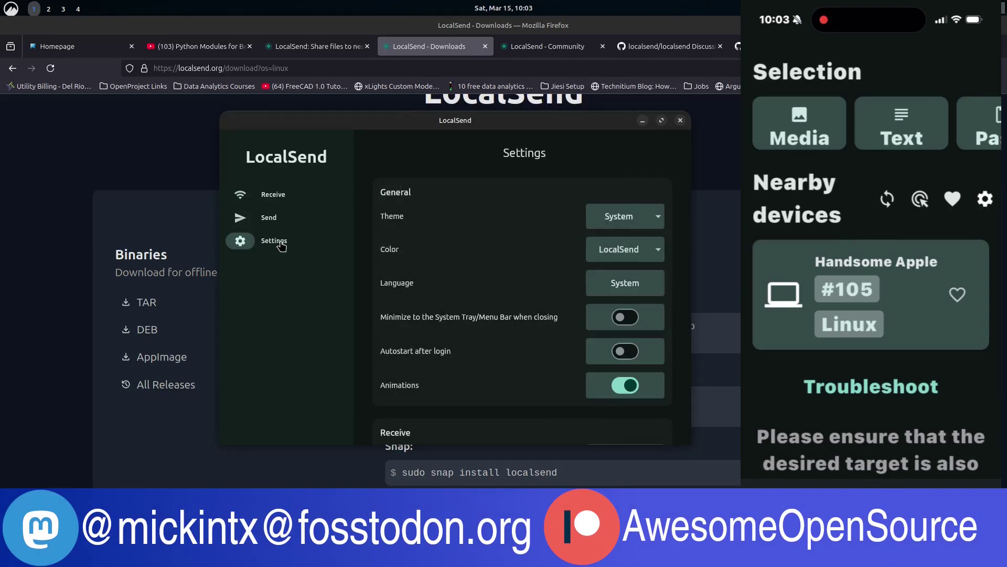
pyautogui.click(281, 196)
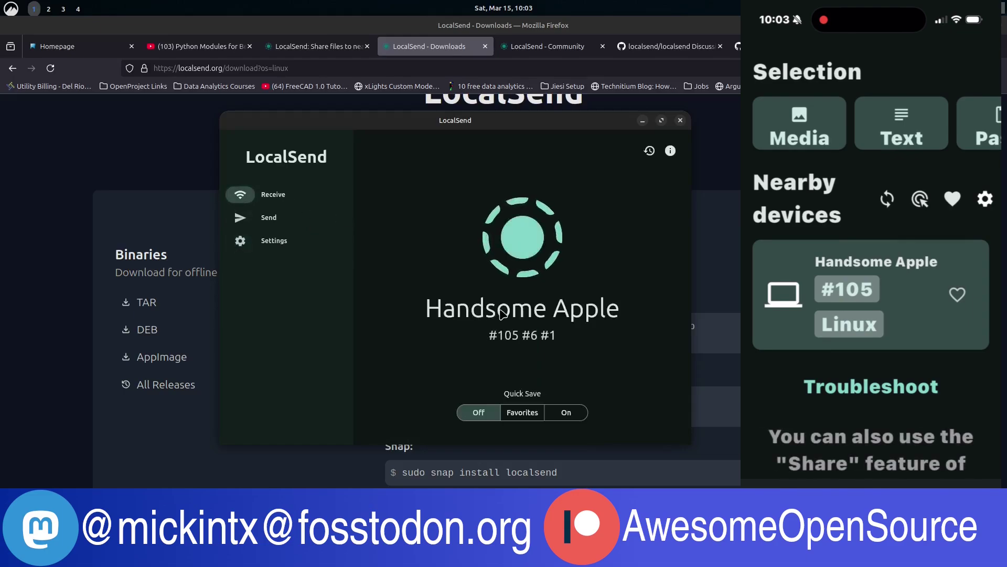
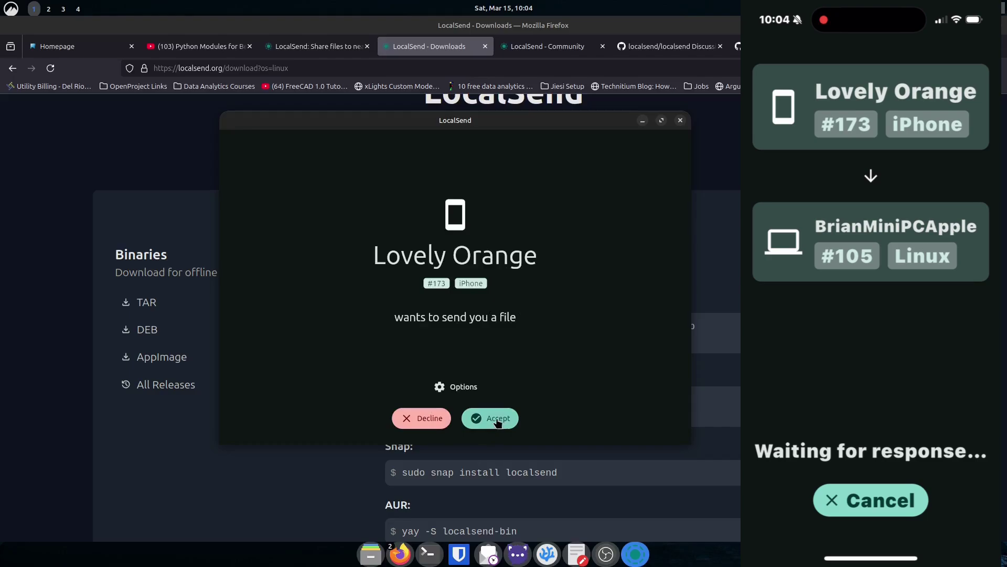
# Check the save options of the iPhone's incoming file, try to receive it, and dismiss the transfer summary
pyautogui.click(464, 388)
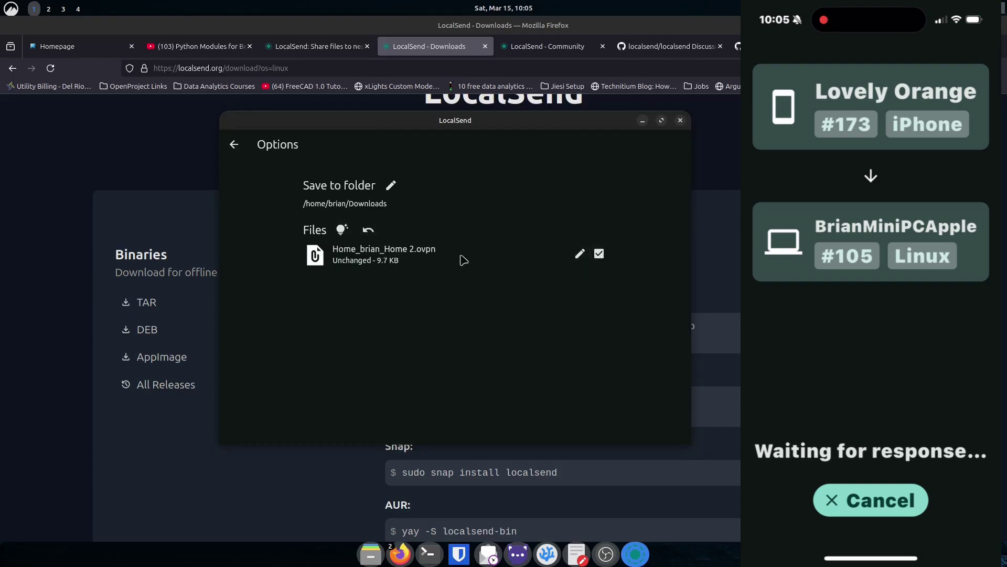
pyautogui.click(234, 145)
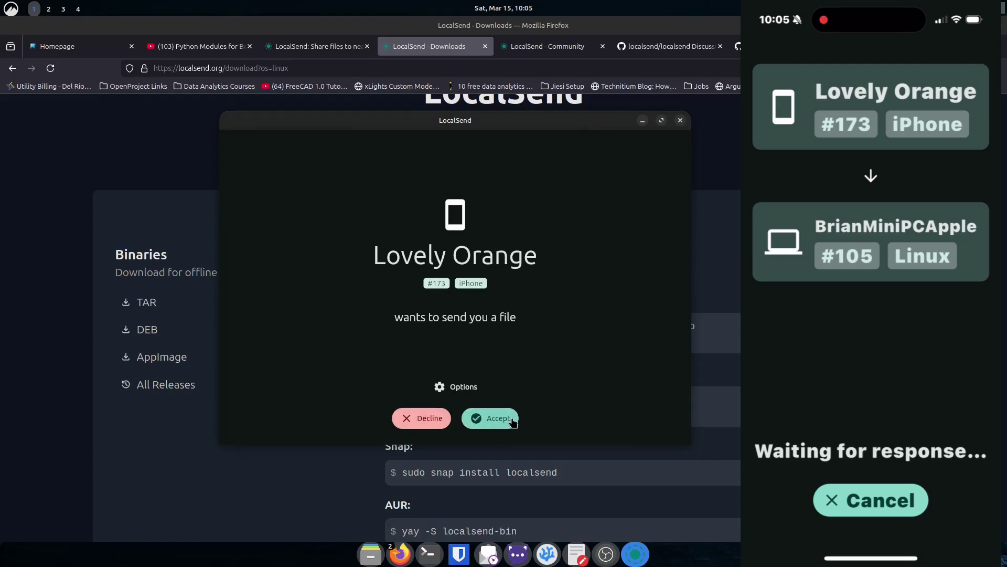
pyautogui.click(490, 418)
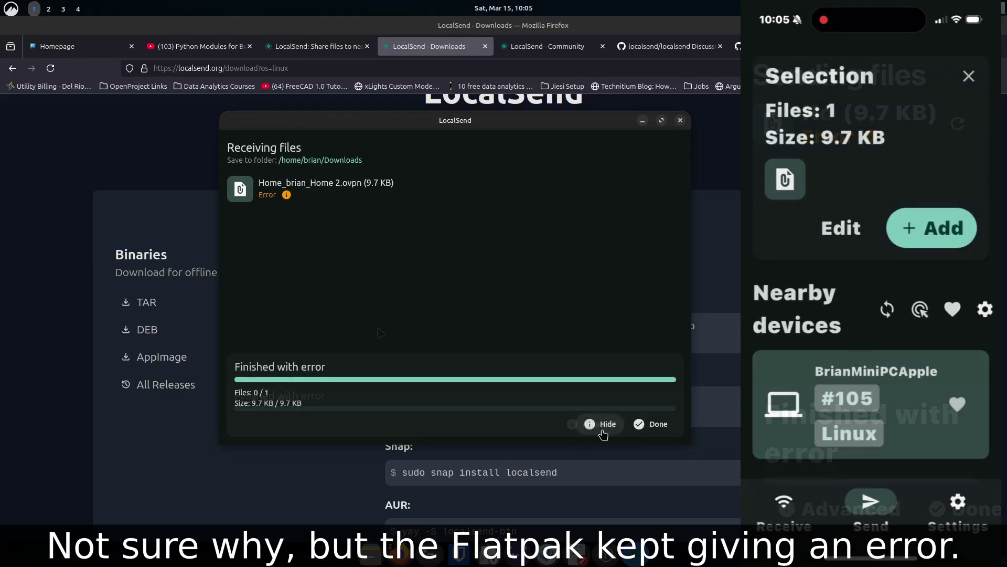
pyautogui.click(650, 423)
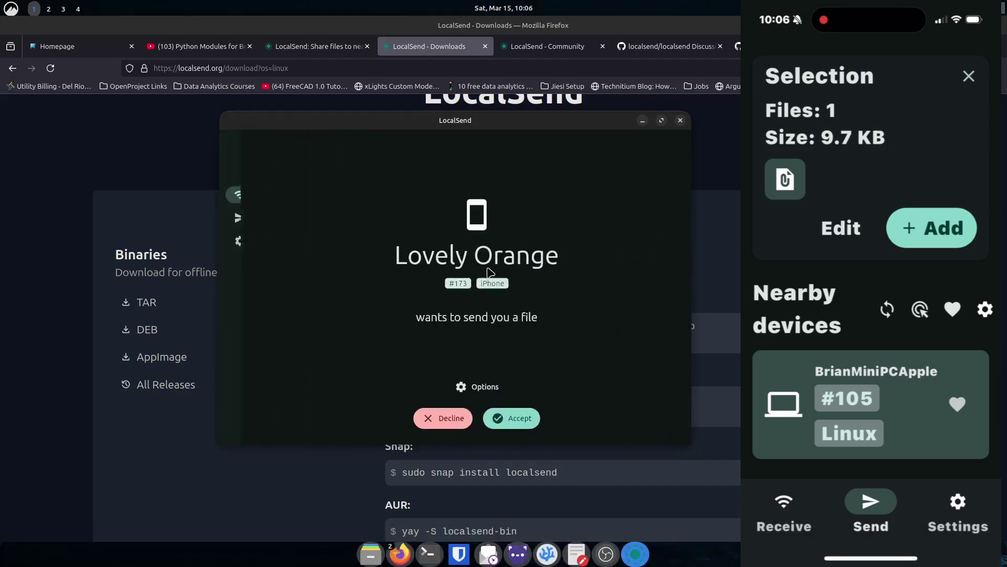
# Try again to receive the file resent from the iPhone, and hide the advanced transfer details
pyautogui.click(484, 420)
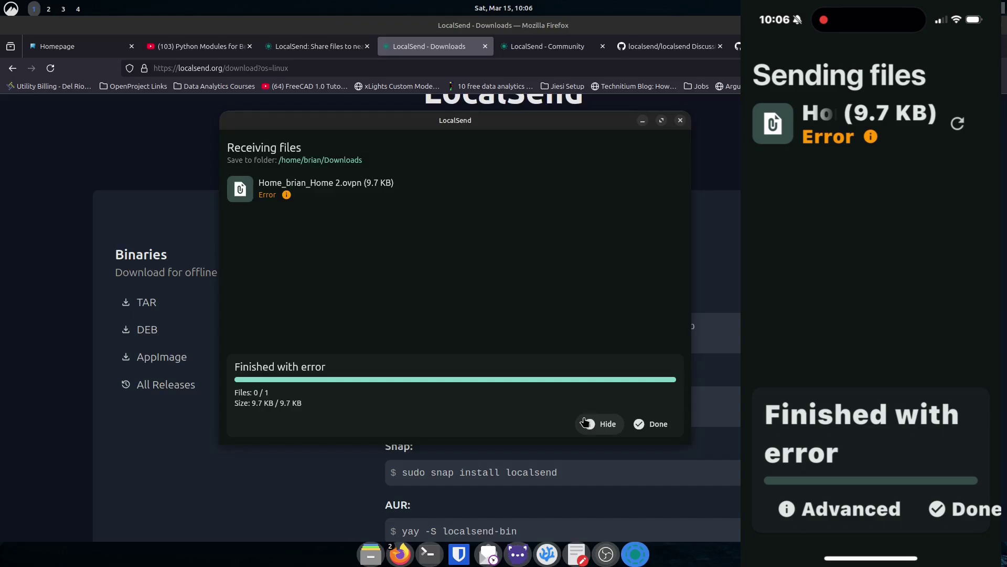
pyautogui.click(584, 422)
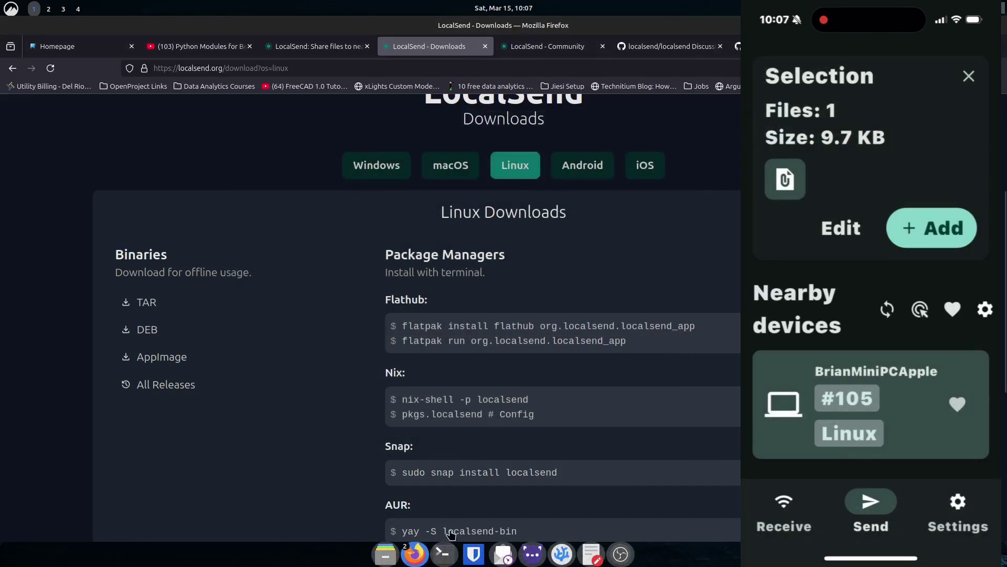
# Switch to the file manager and open the Downloads folder
pyautogui.click(385, 555)
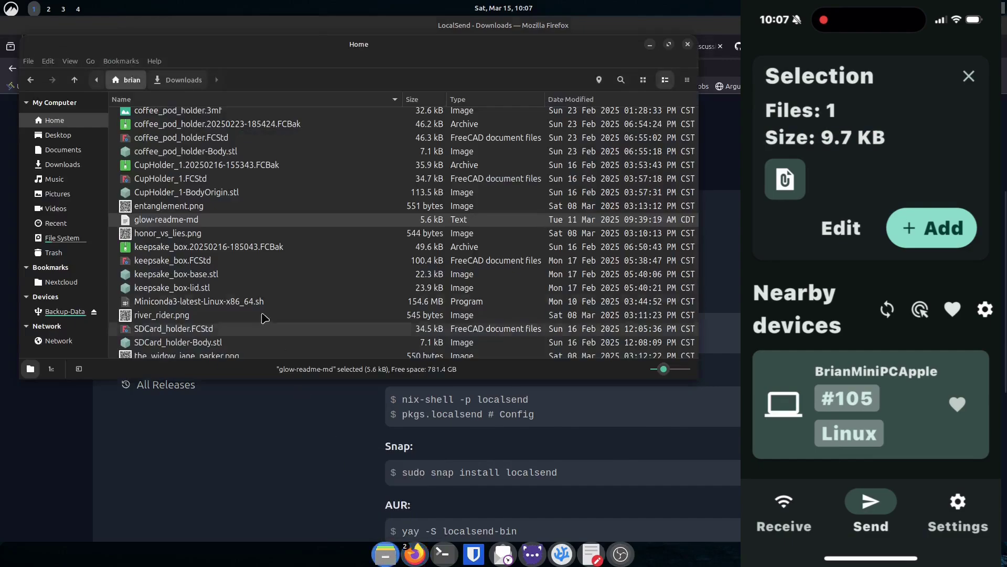
pyautogui.click(87, 164)
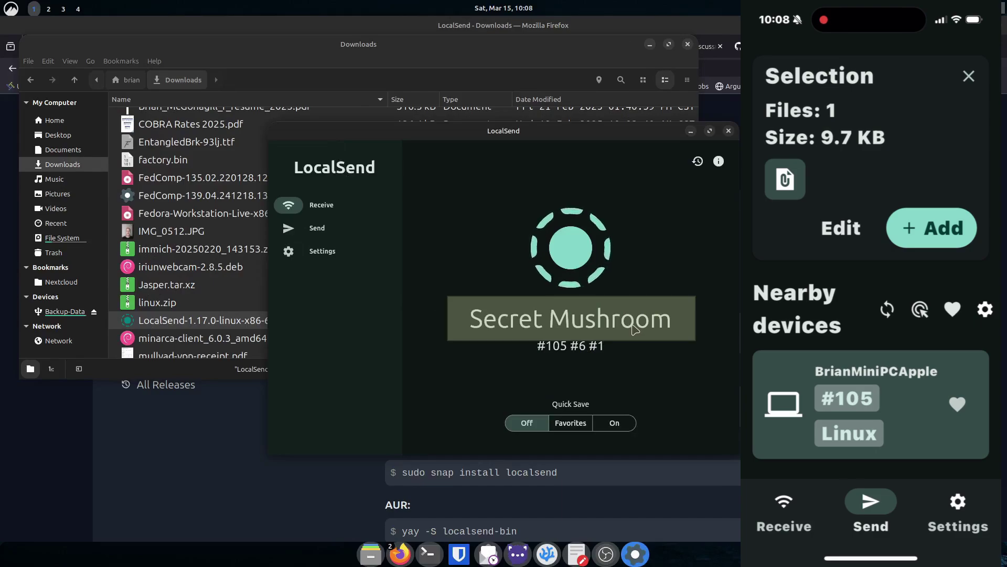
# Change the computer's device name in the LocalSend settings to the owner's first name followed by "Mini PC"
pyautogui.click(333, 252)
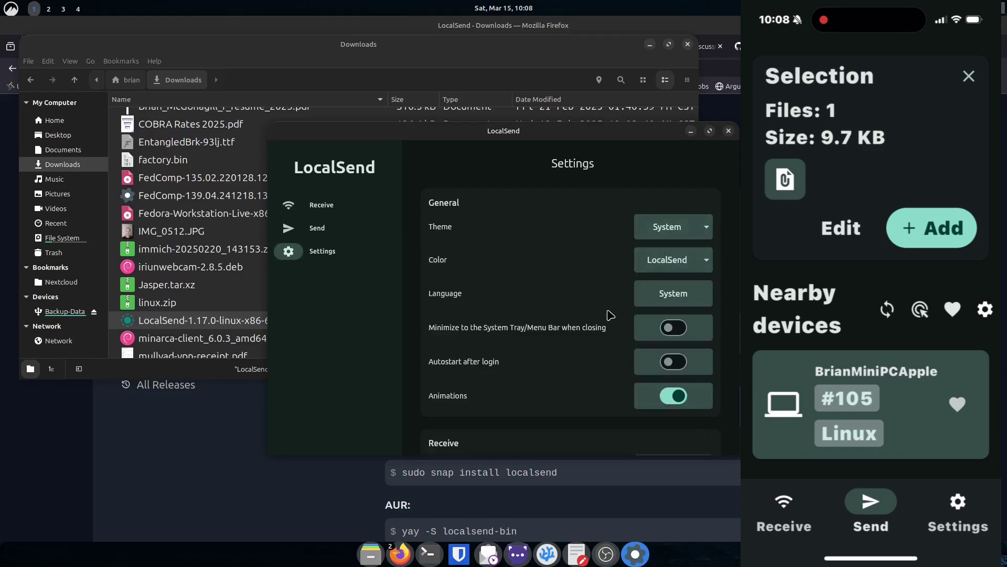
pyautogui.scroll(-5, 609, 316)
pyautogui.scroll(-7, 609, 315)
pyautogui.click(673, 322)
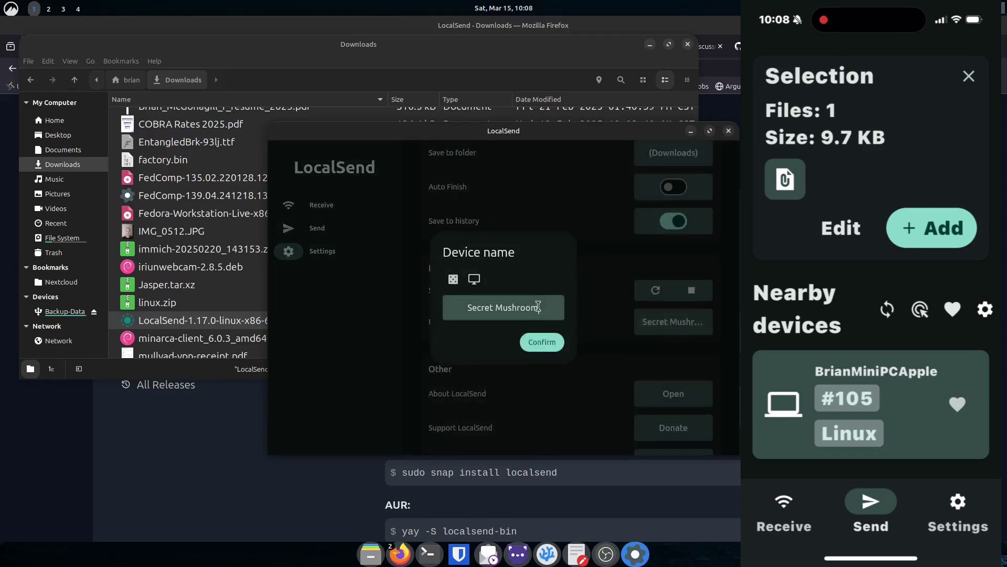
pyautogui.moveTo(469, 307); pyautogui.dragTo(539, 306)
pyautogui.write('B')
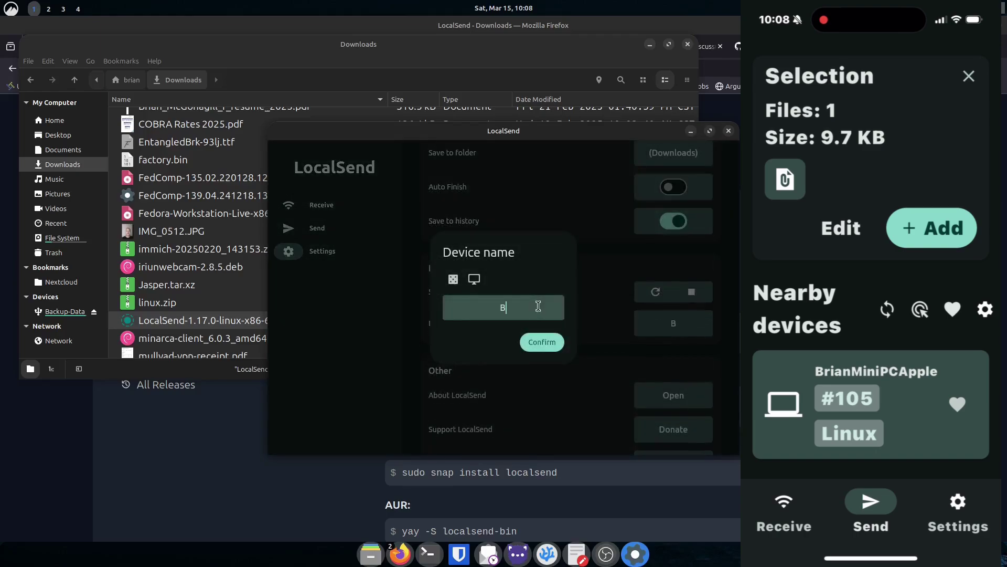
pyautogui.write('rian Mini PC')
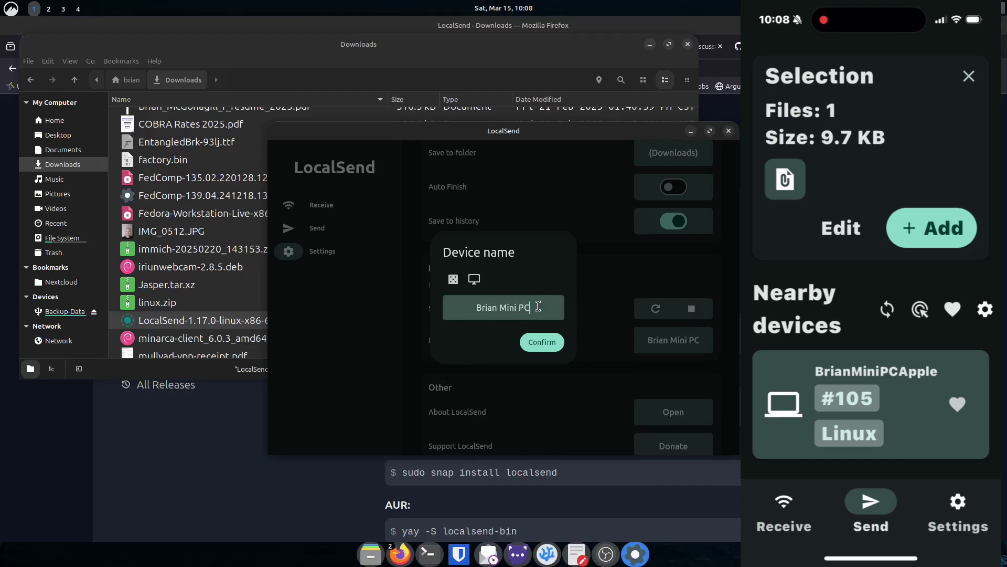
pyautogui.press('Return')
# Review the General and Receive settings, and try Quick Save by turning it on and back off
pyautogui.scroll(6, 592, 370)
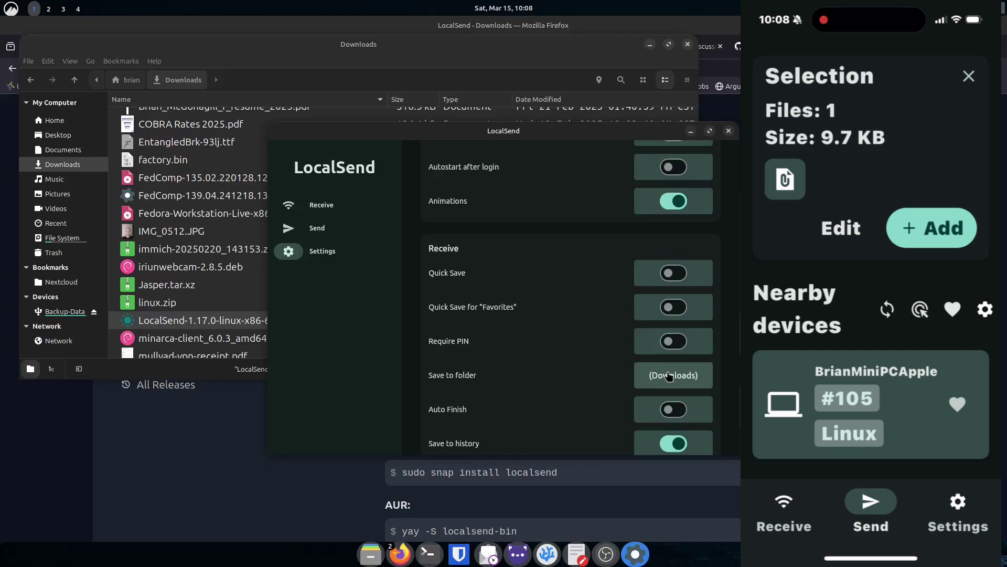
pyautogui.scroll(1, 669, 376)
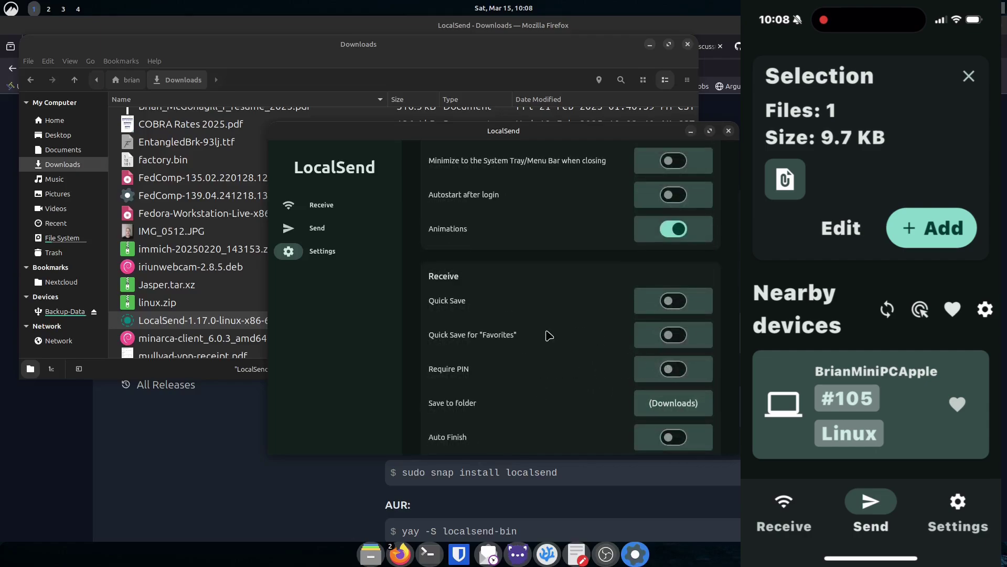
pyautogui.scroll(1, 572, 346)
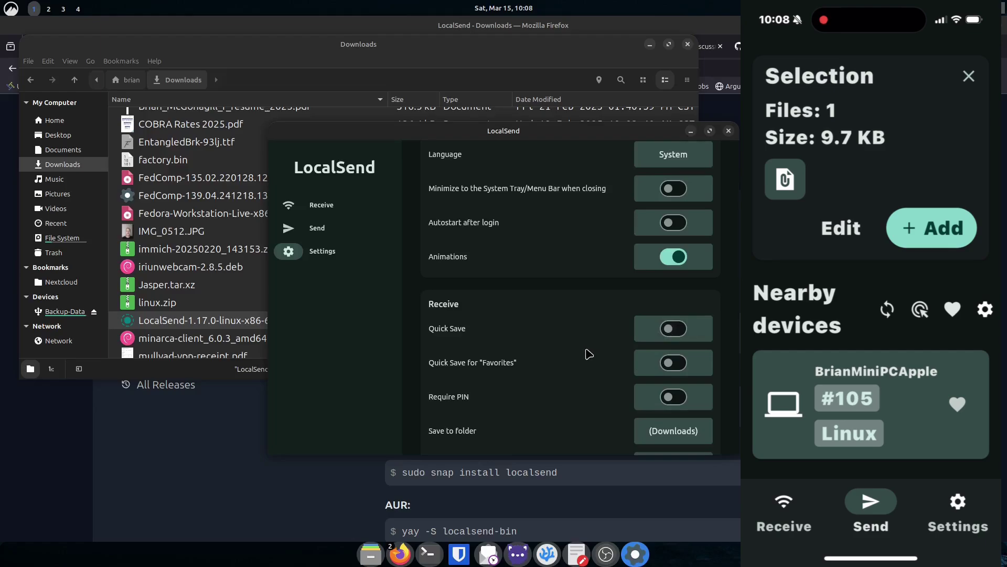
pyautogui.scroll(1, 588, 354)
pyautogui.scroll(2, 588, 355)
pyautogui.scroll(-2, 588, 351)
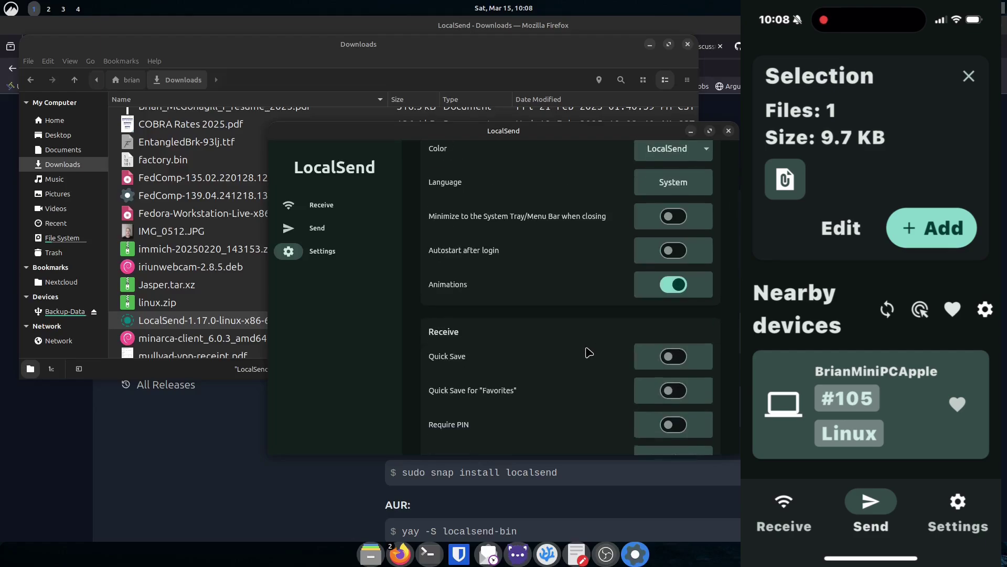
pyautogui.click(667, 361)
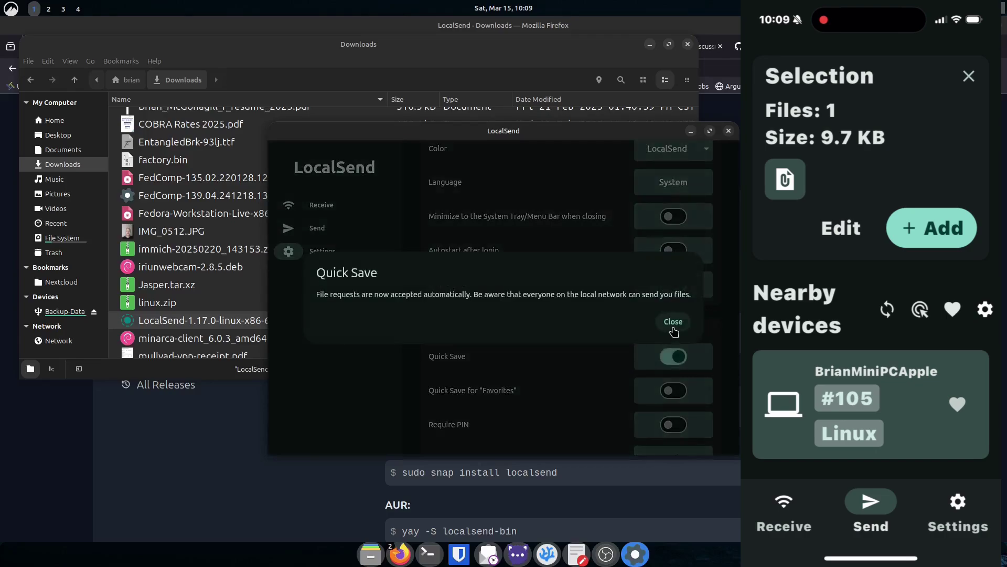
pyautogui.click(673, 322)
pyautogui.click(673, 357)
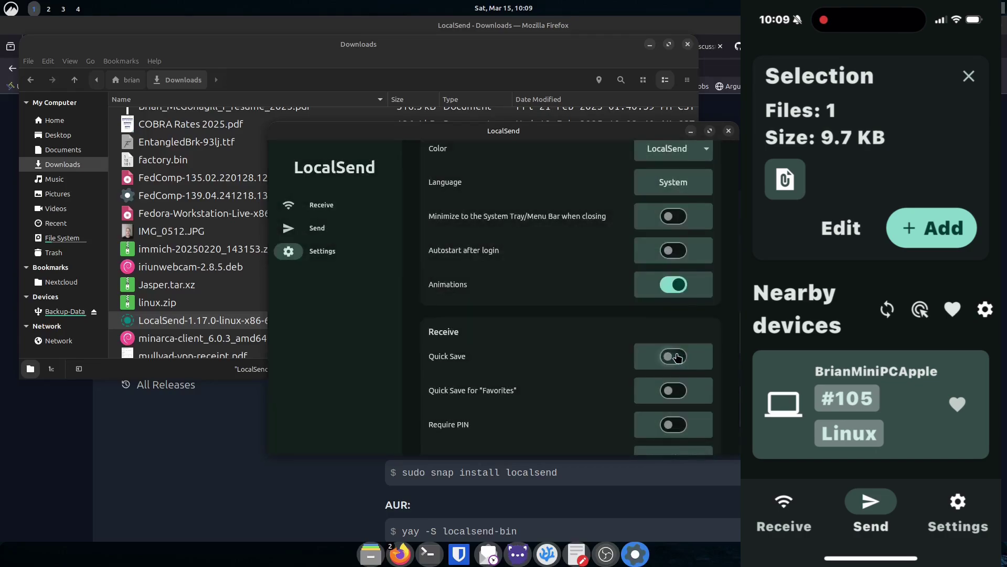
pyautogui.scroll(3, 595, 382)
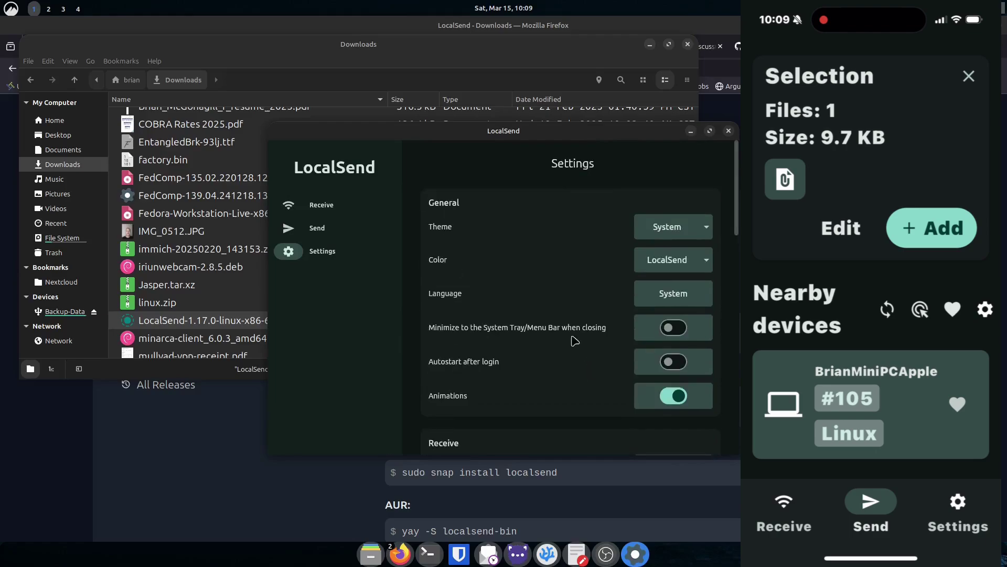
# Accept the iPhone's incoming file, and locate the received .ovpn file in the file manager's Downloads folder
pyautogui.click(316, 227)
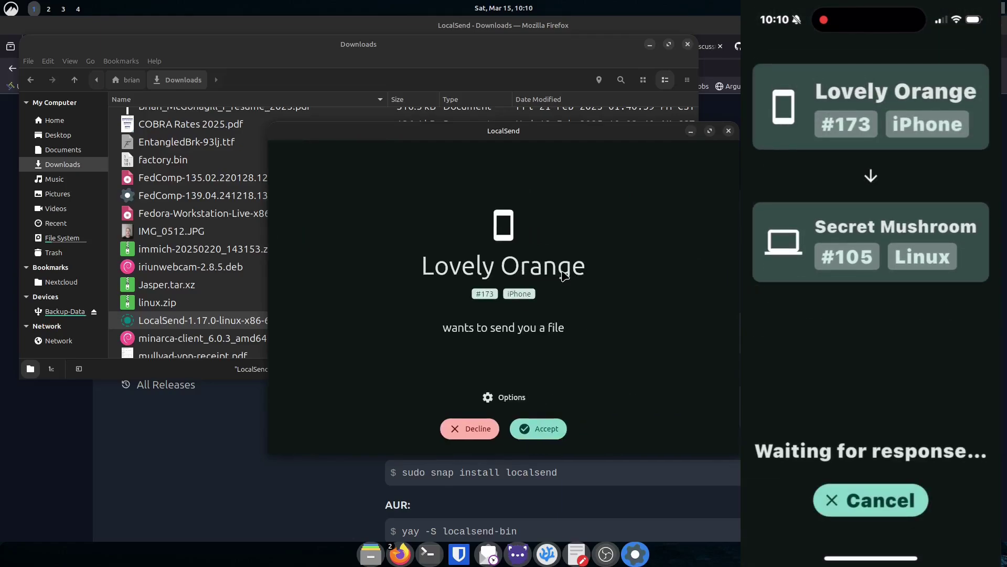
pyautogui.click(544, 436)
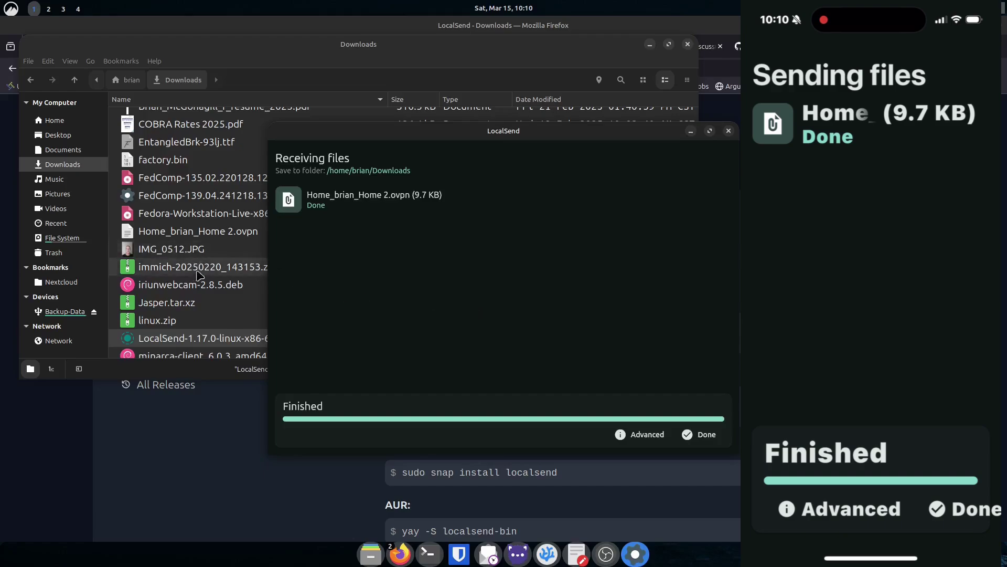
pyautogui.scroll(-1, 209, 305)
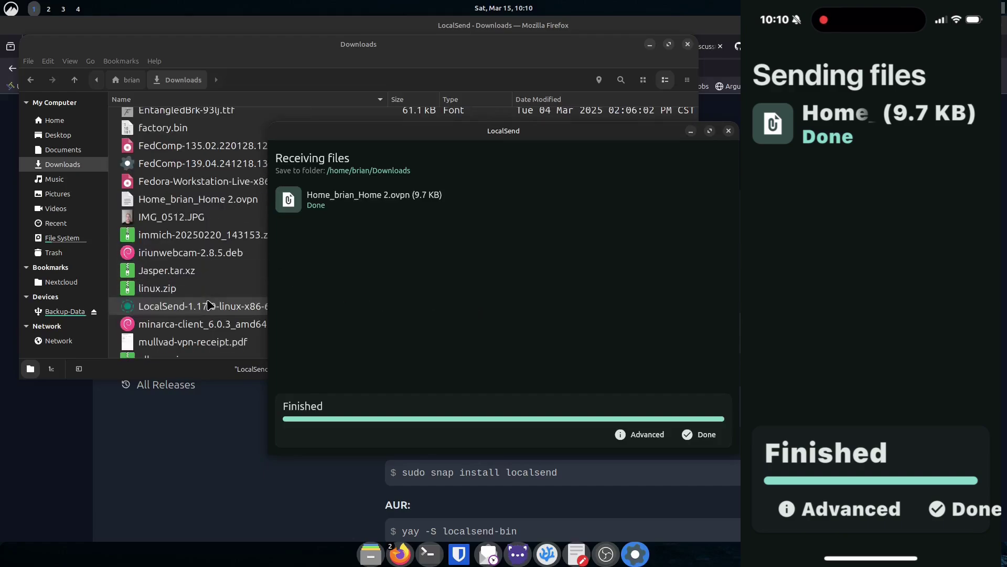
pyautogui.scroll(1, 209, 304)
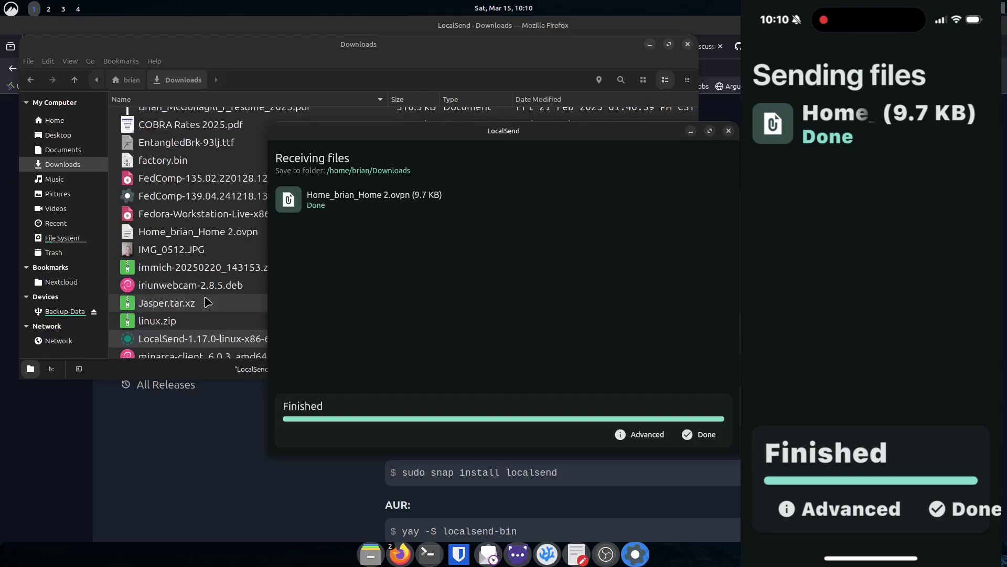
pyautogui.click(198, 237)
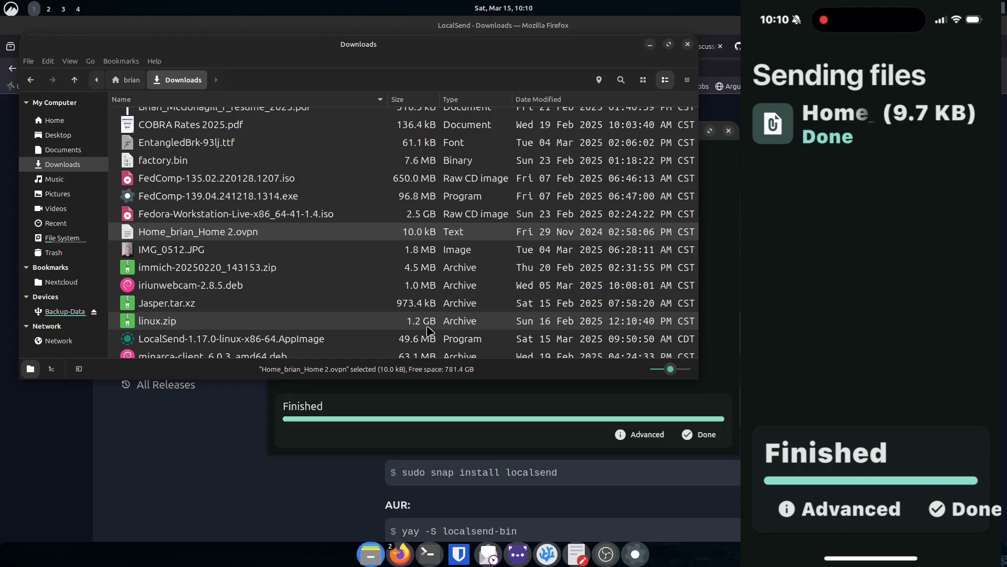
pyautogui.moveTo(522, 54); pyautogui.dragTo(528, 74)
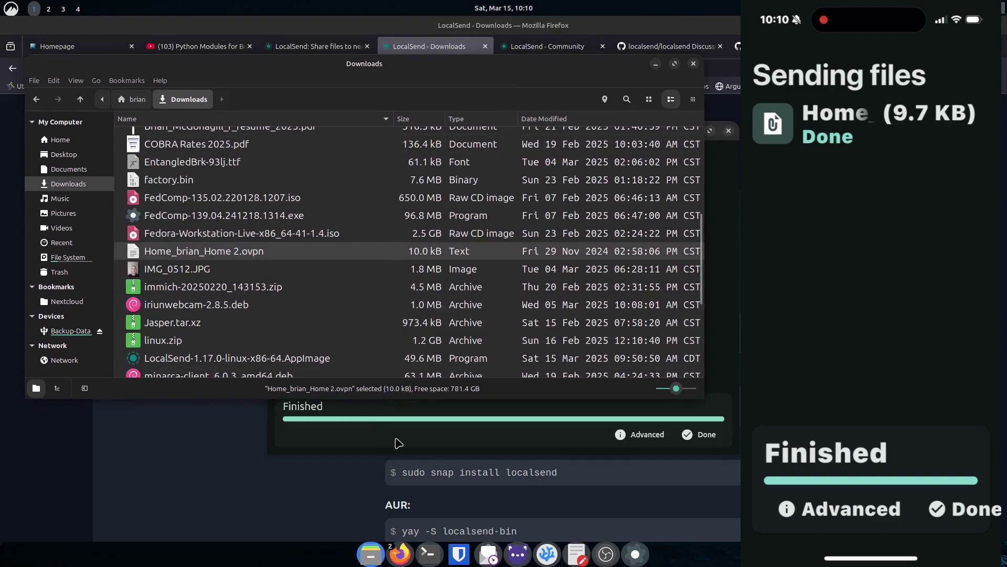
# Return to LocalSend, send the 2025 resume PDF from the Downloads folder to the iPhone, and dismiss the transfer summary
pyautogui.click(415, 436)
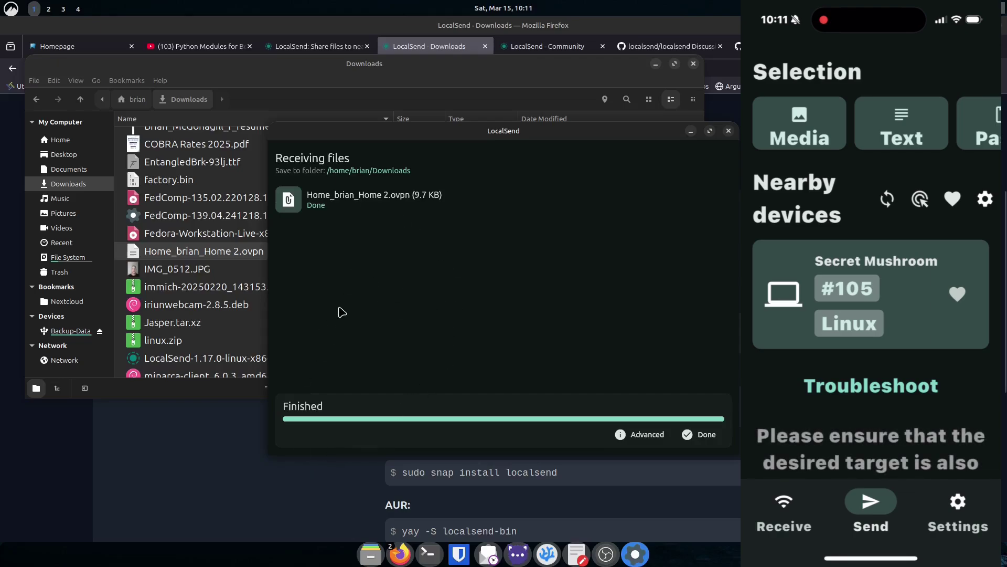
pyautogui.click(700, 434)
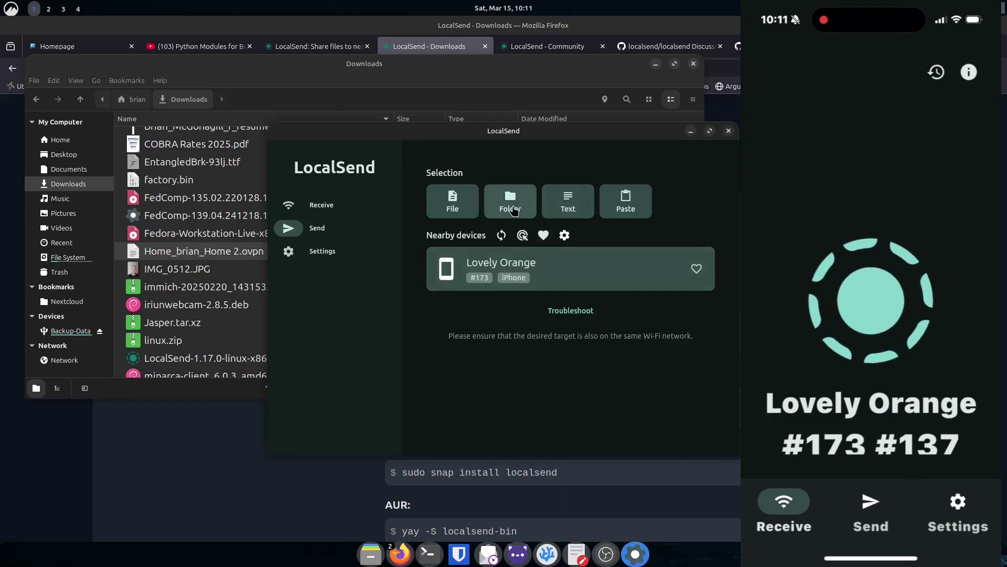
pyautogui.click(450, 209)
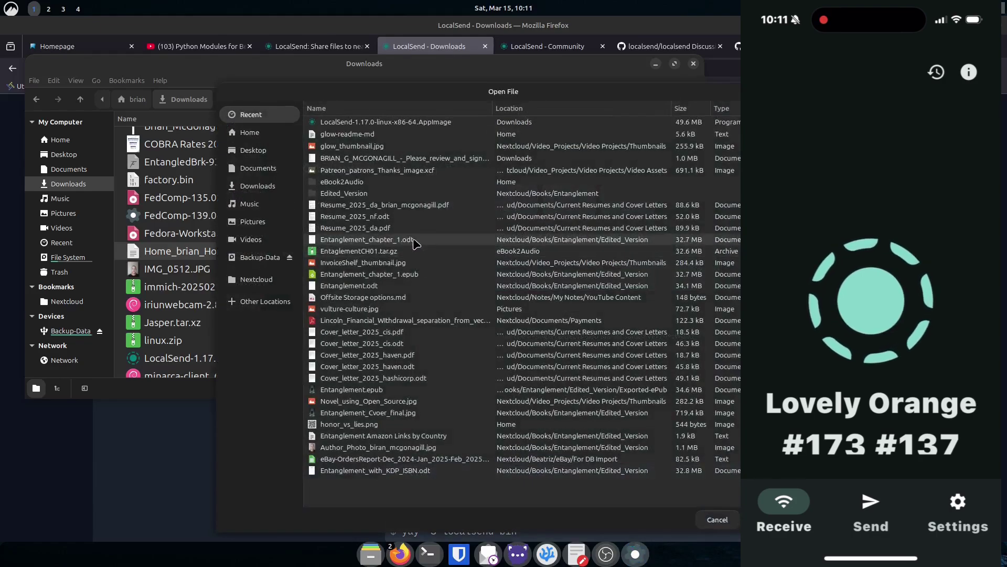
pyautogui.click(260, 188)
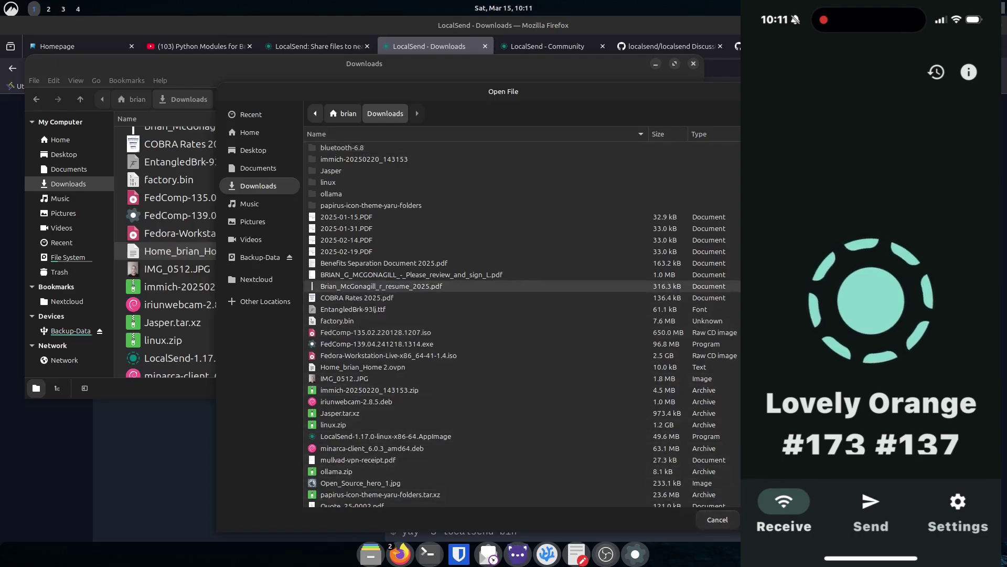
pyautogui.doubleClick(367, 286)
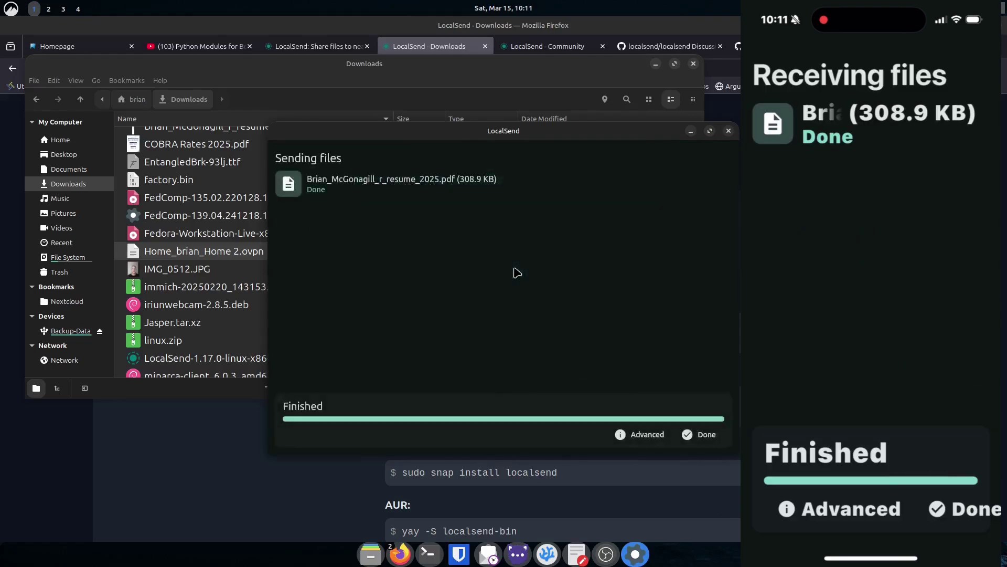
pyautogui.click(705, 435)
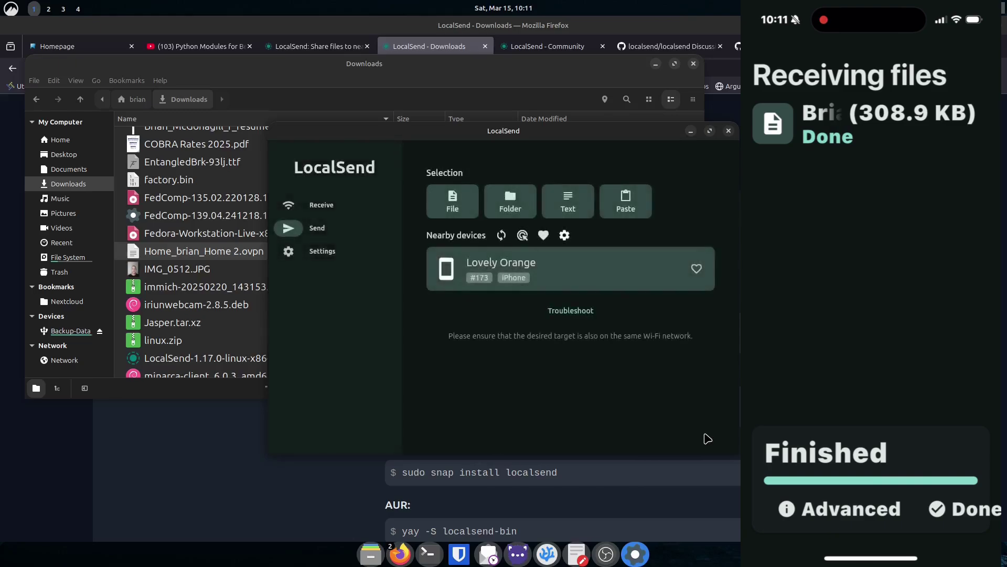